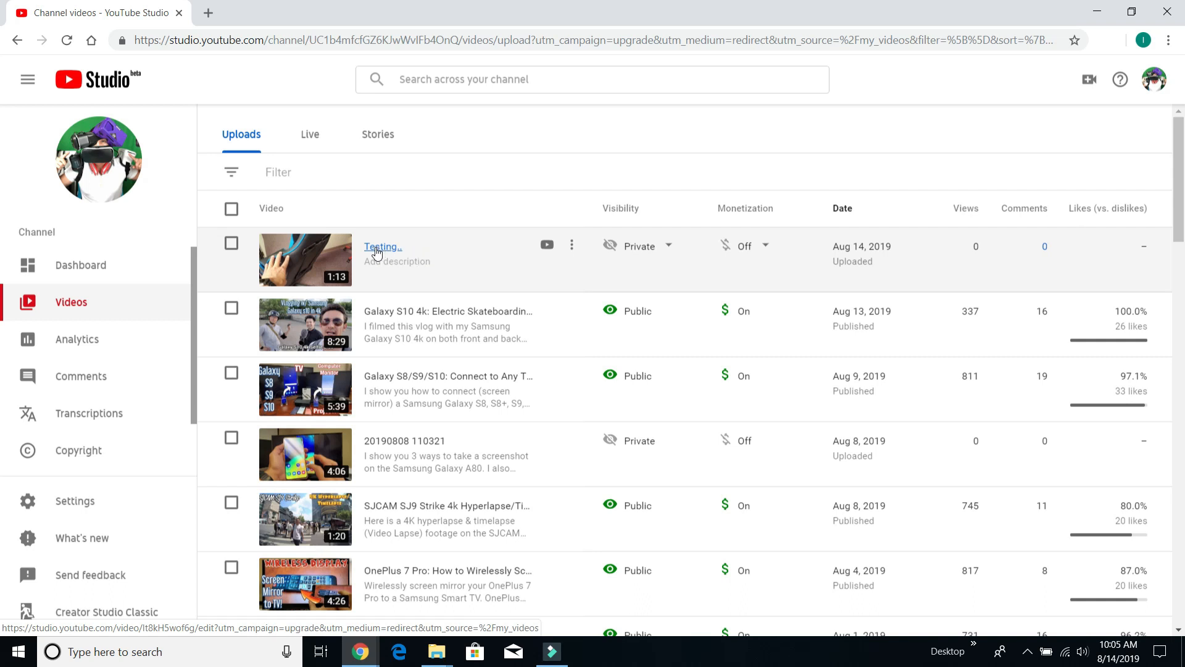
Open the "Testing.." video in Creator Studio Classic, skipping the feedback survey, and display its enhancements with the preview paused
left_click(377, 248)
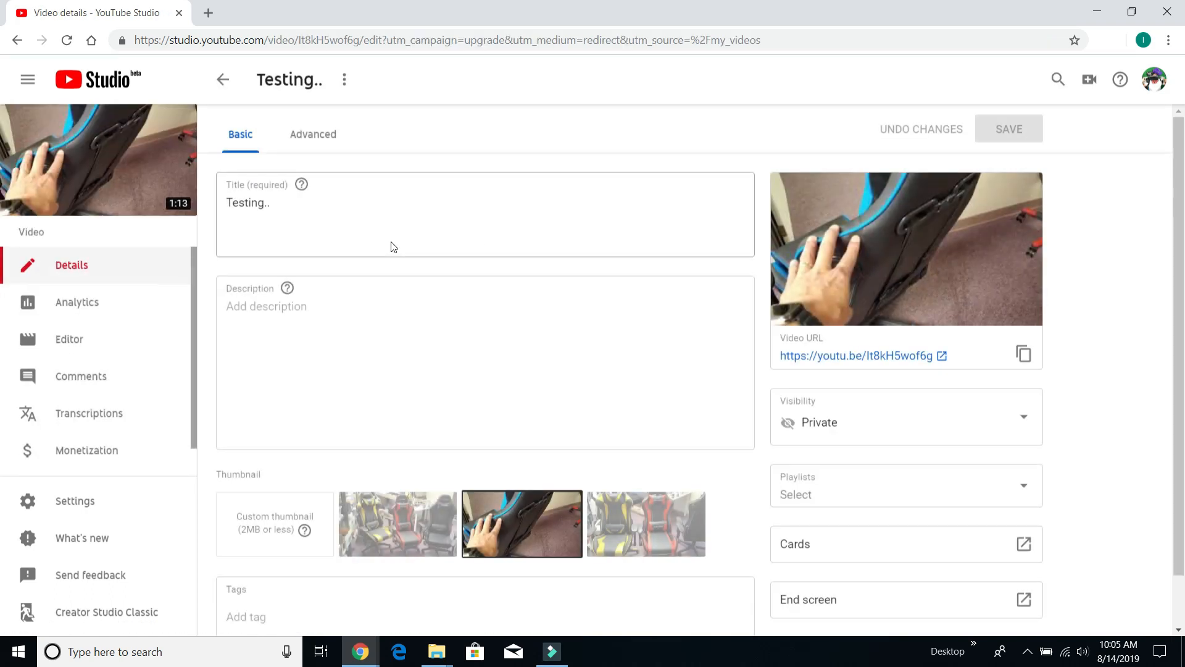
left_click(130, 611)
left_click(783, 549)
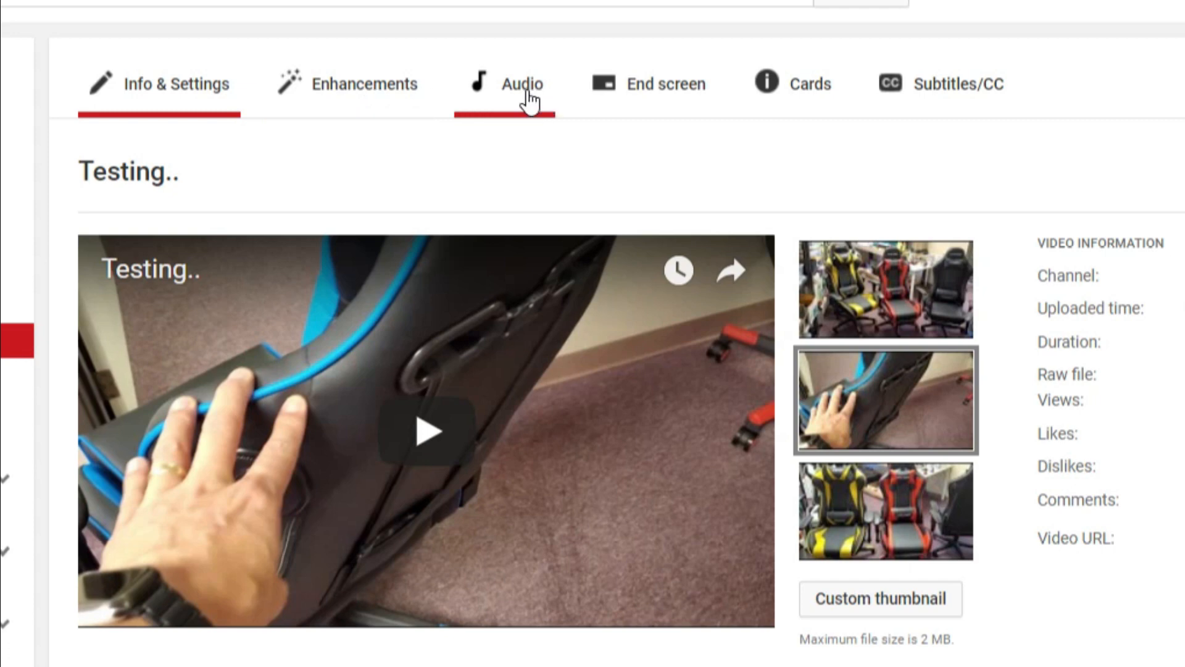
left_click(364, 99)
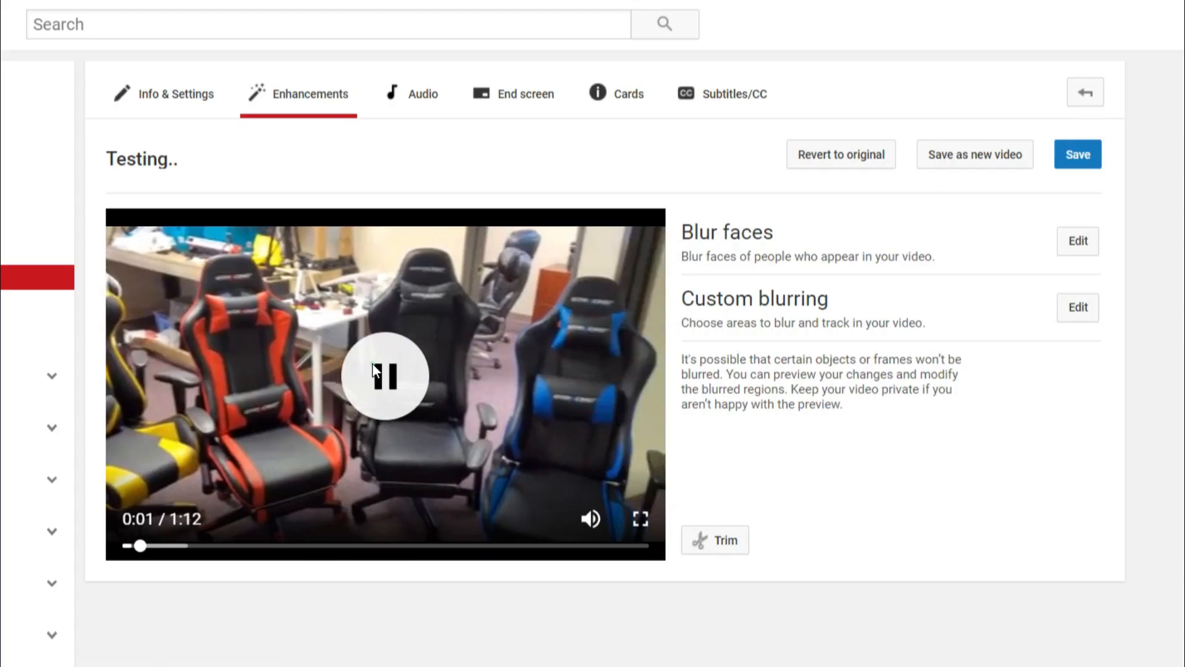
left_click(445, 335)
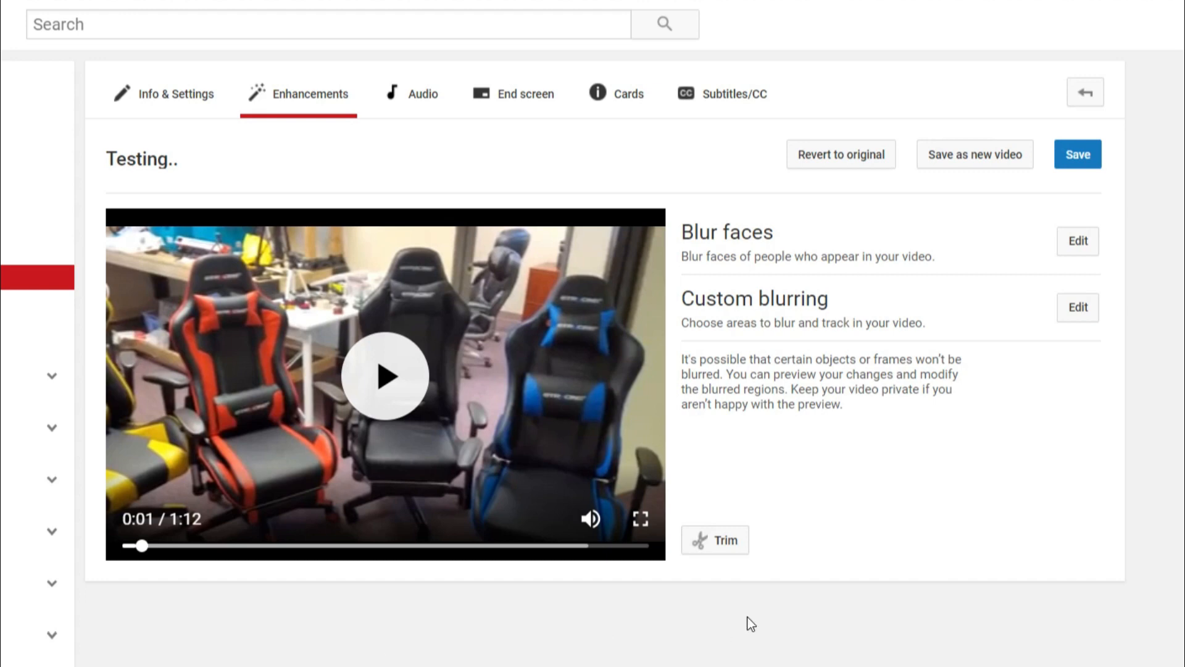
Start trimming the video, cutting a short piece off its beginning and moving its end to about 1:09.1
left_click(717, 538)
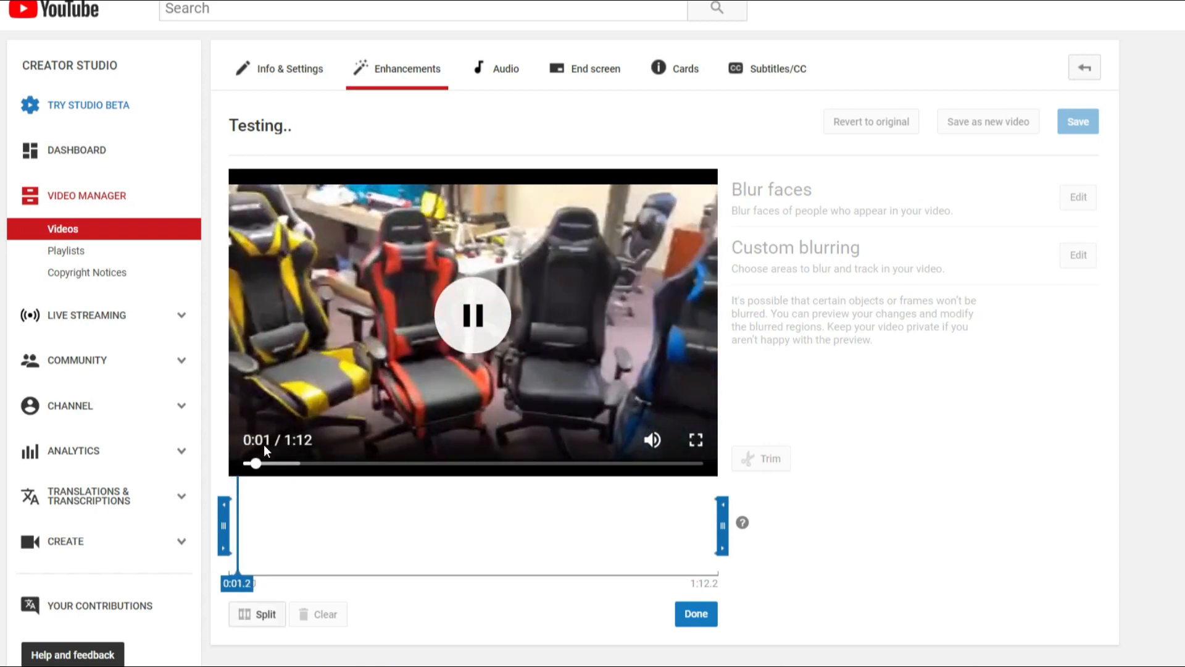
left_click(471, 327)
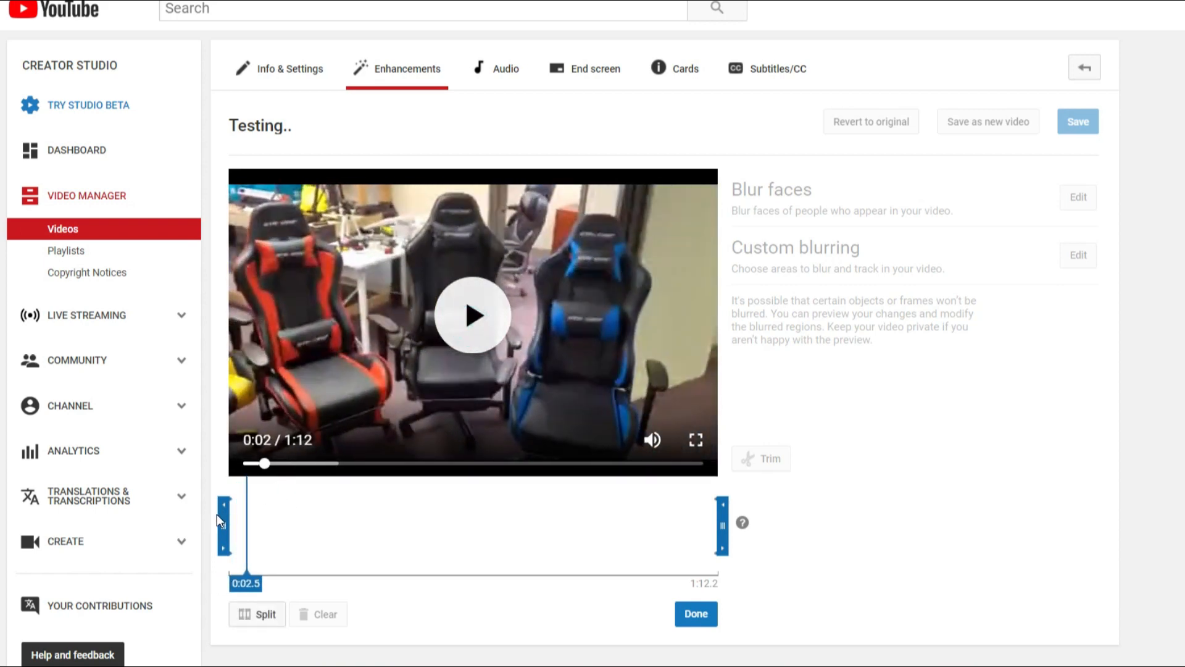
left_click_drag(221, 525, 233, 528)
left_click_drag(726, 521, 702, 523)
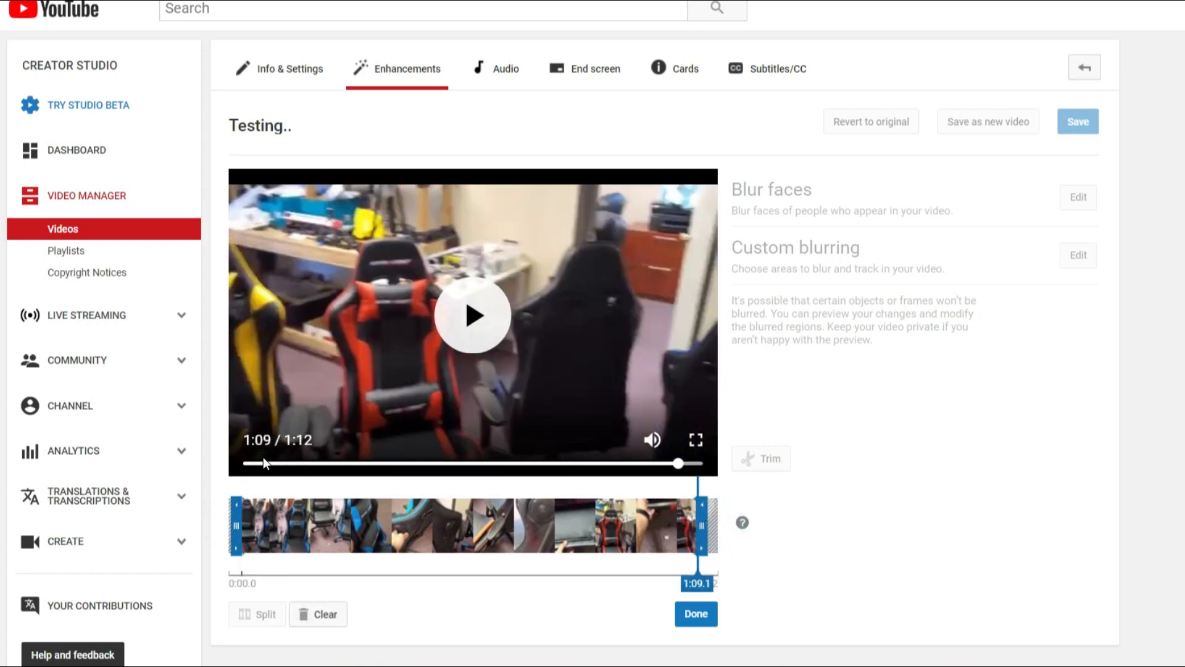
Split the video at about 0:20.1 and 0:23.3, and delete the section between the two splits
left_click_drag(361, 461, 371, 472)
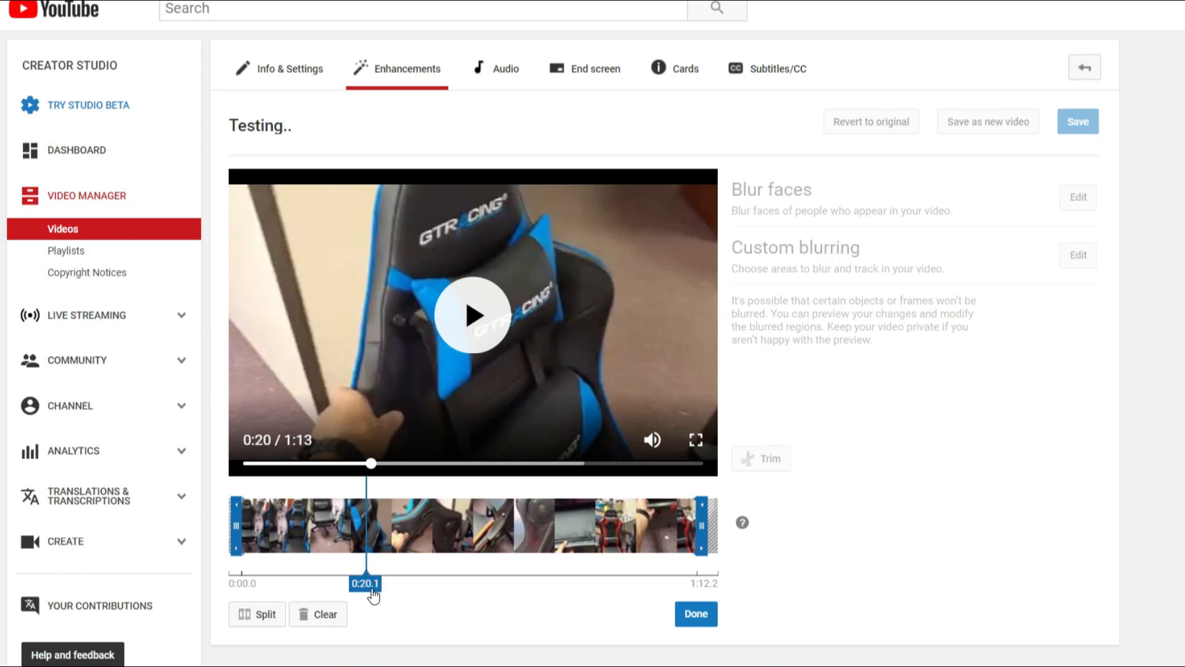
left_click(264, 622)
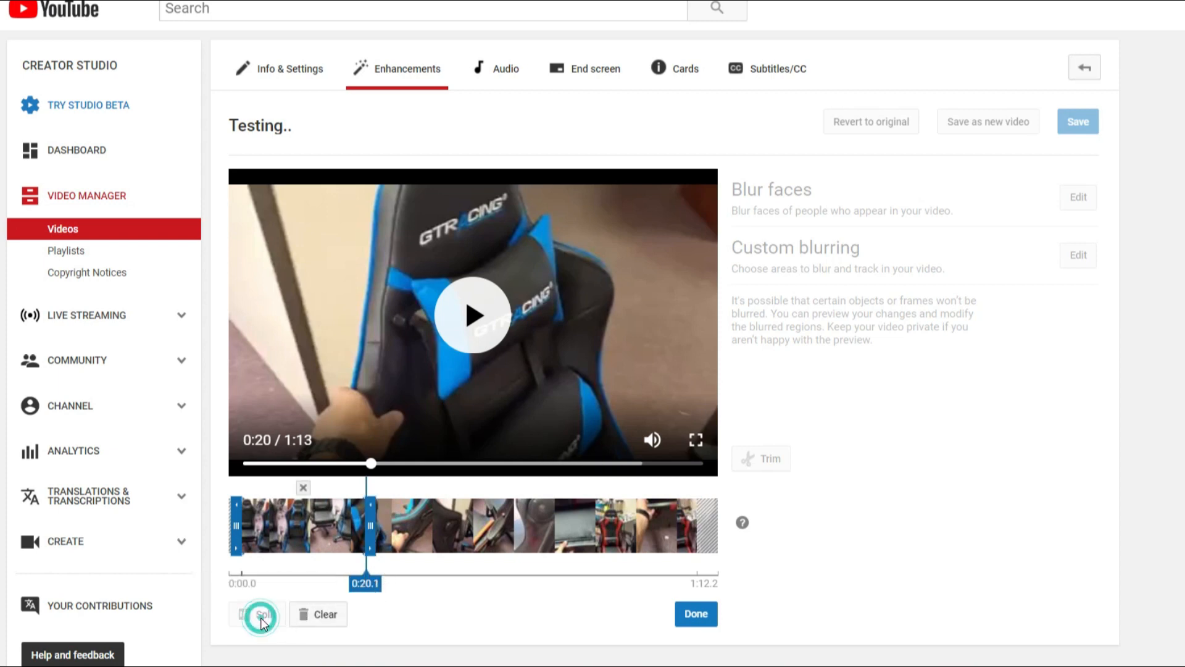
left_click(473, 306)
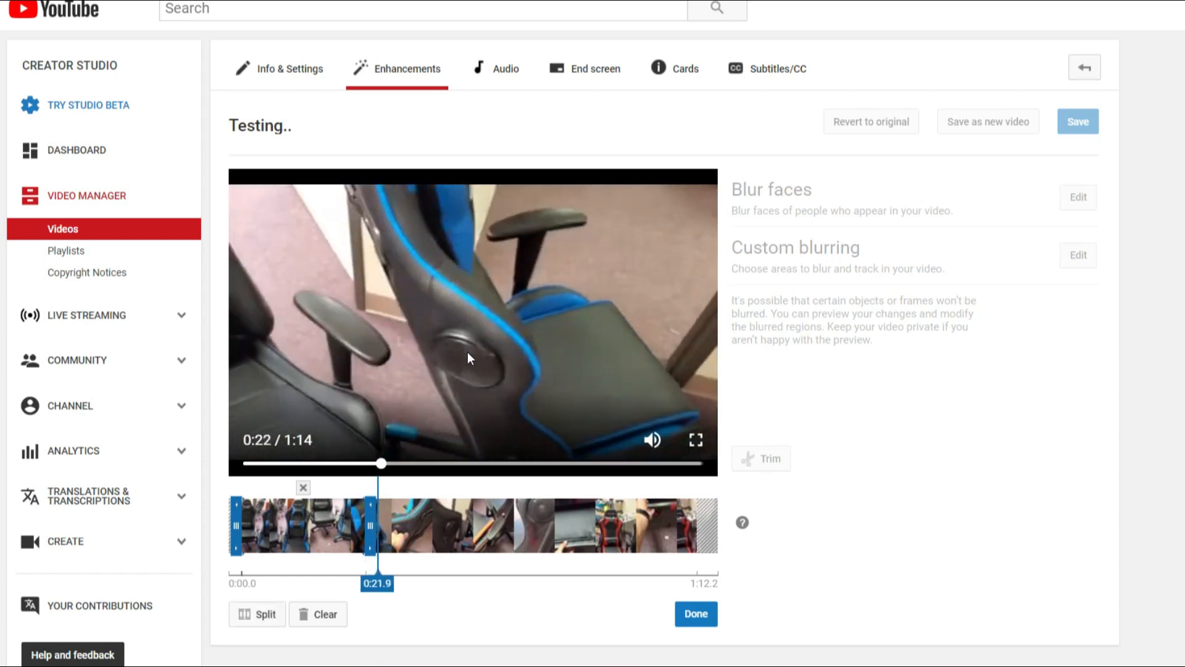
left_click(471, 321)
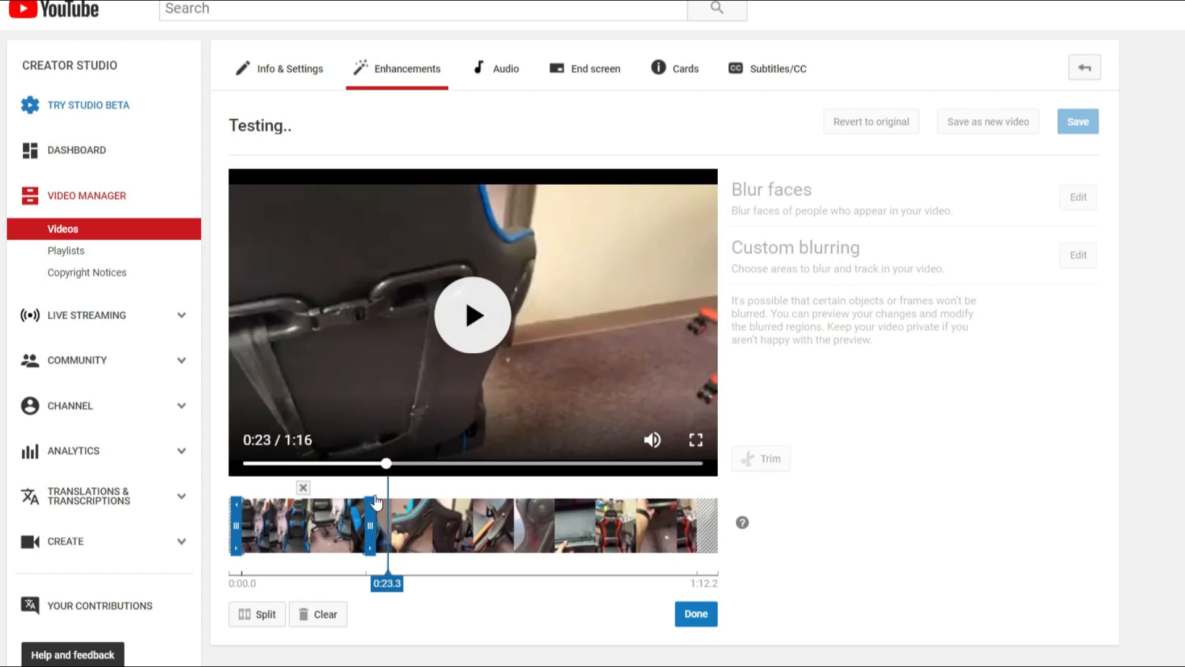
left_click(261, 620)
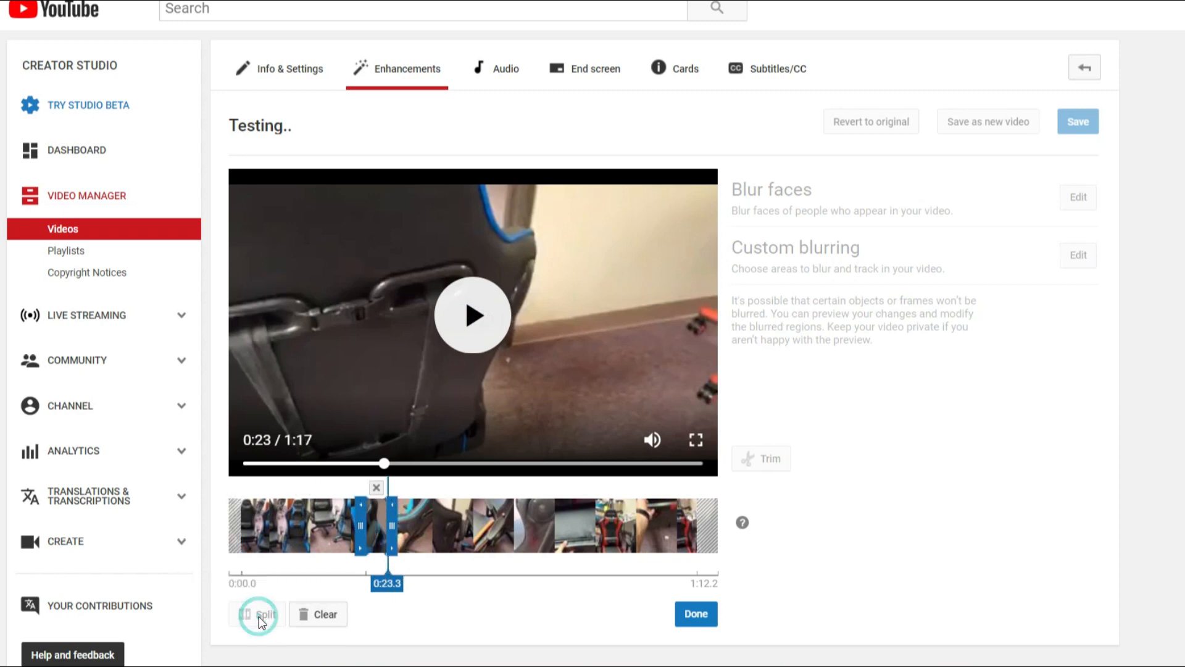
left_click(376, 524)
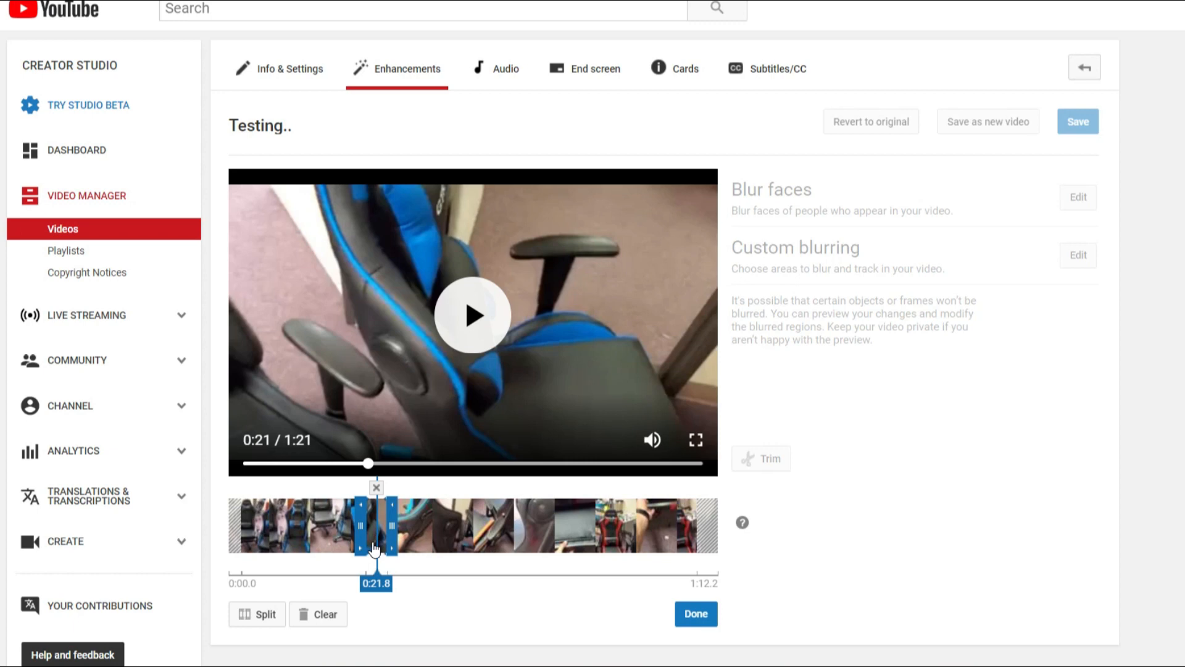
left_click(383, 547)
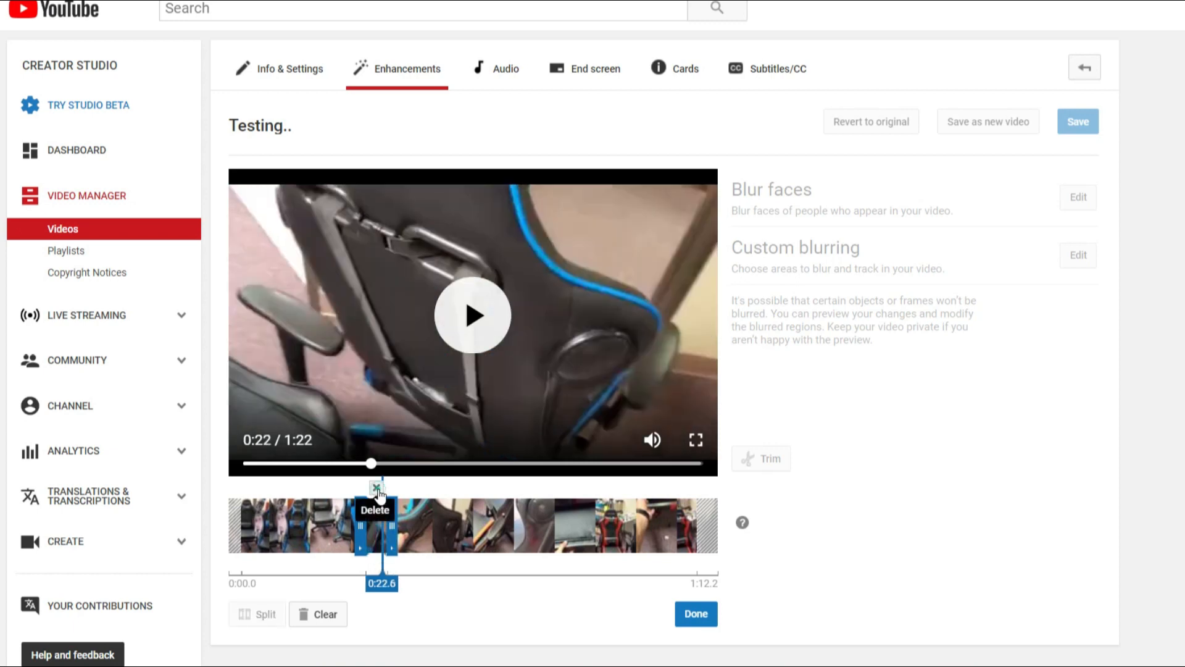
left_click(377, 489)
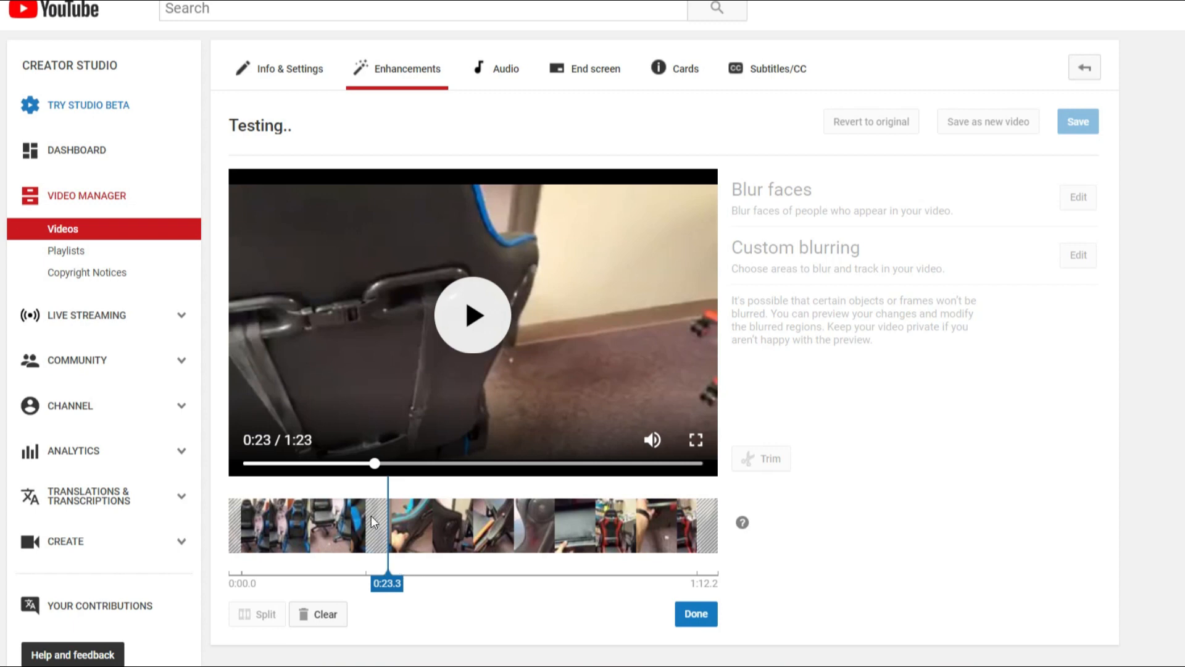
Split the video at about 0:34.0 and 0:37.0, and delete the section between these splits
left_click_drag(378, 468, 432, 467)
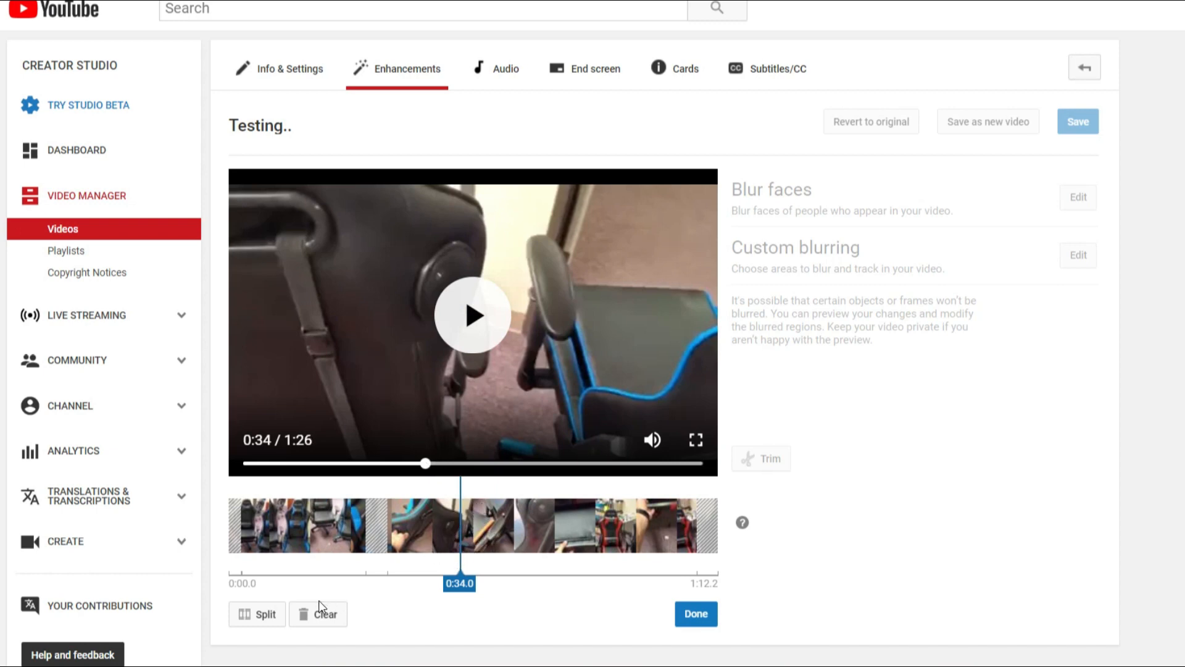
left_click(264, 614)
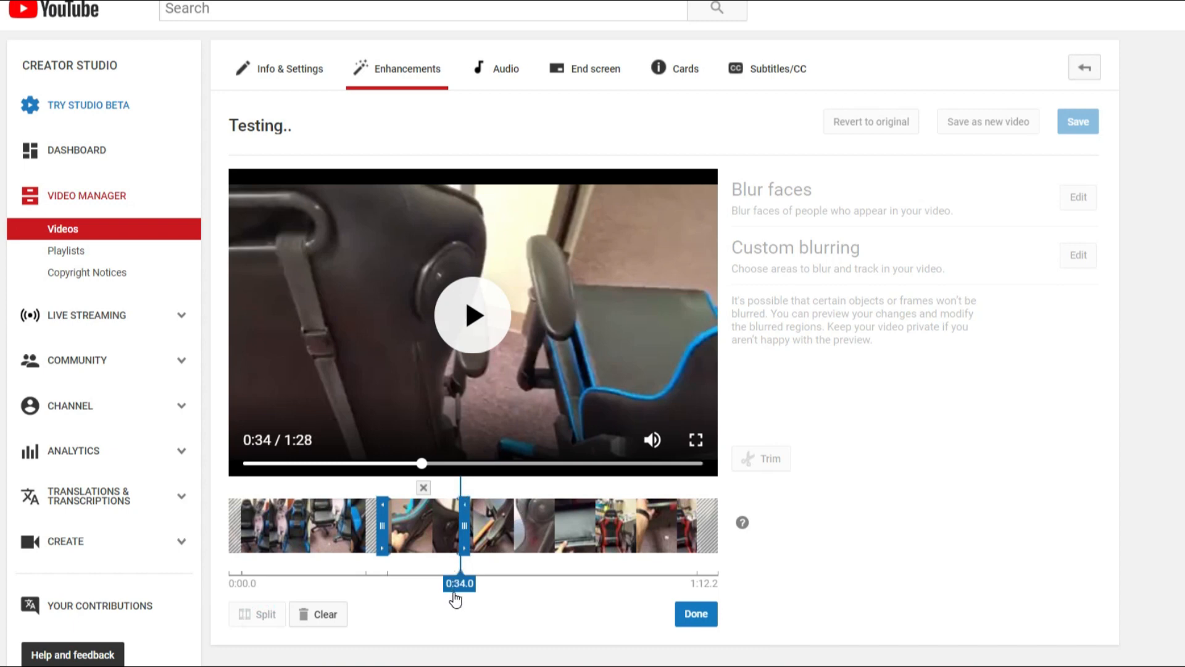
left_click(473, 328)
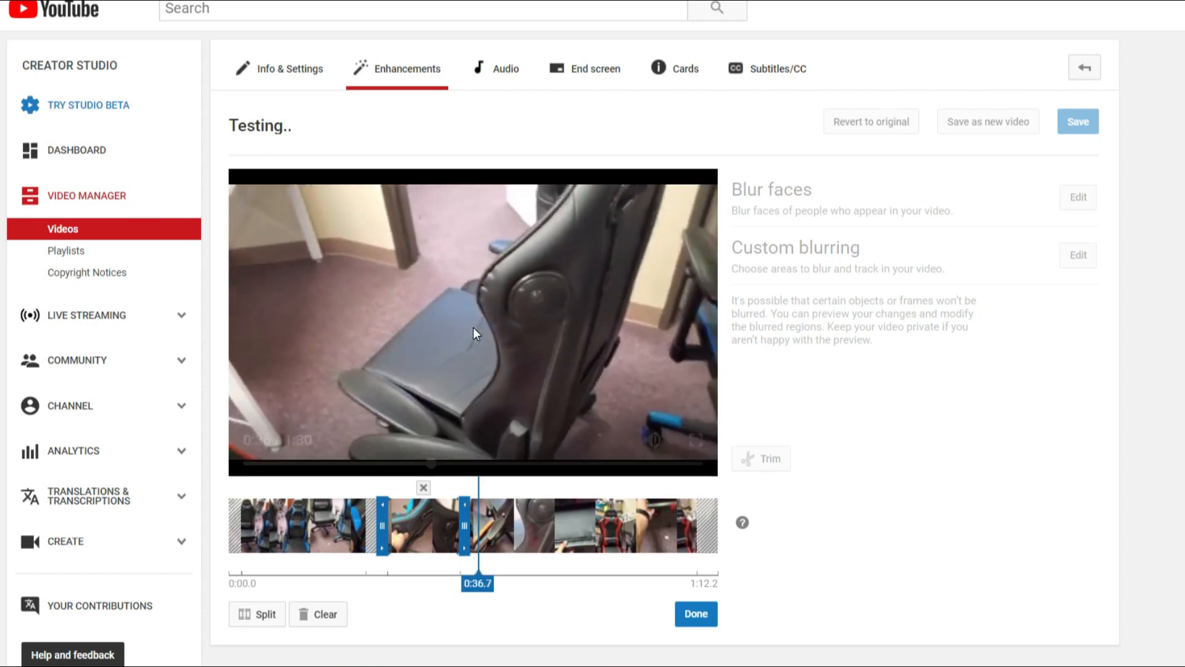
left_click(473, 327)
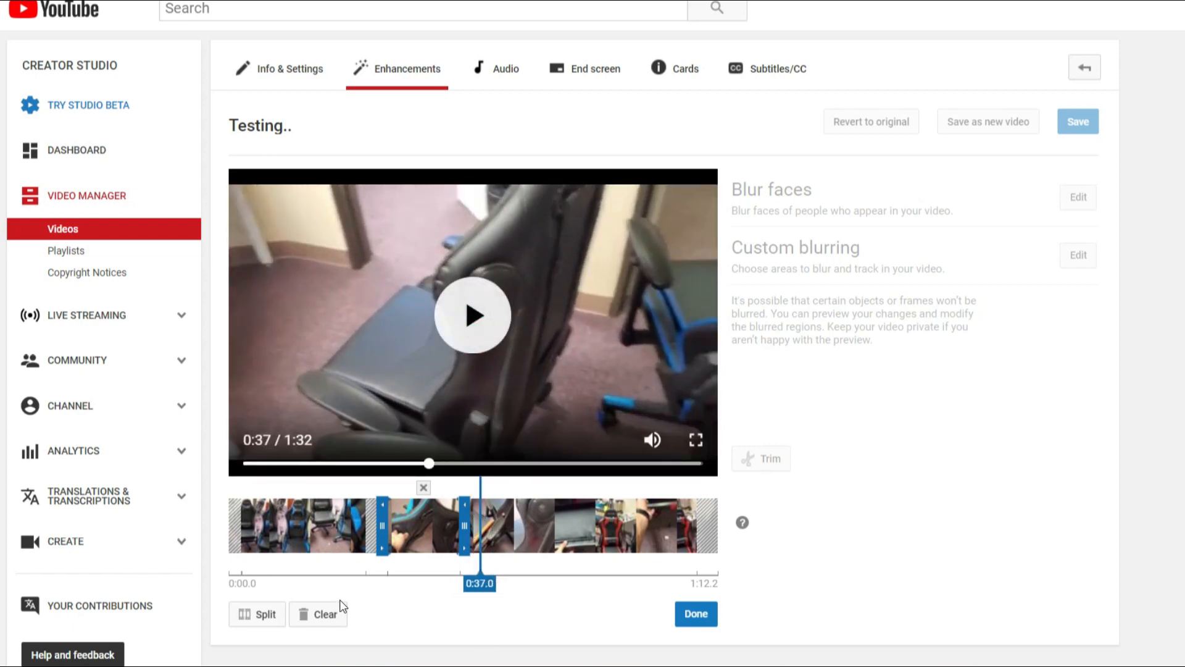
left_click(267, 614)
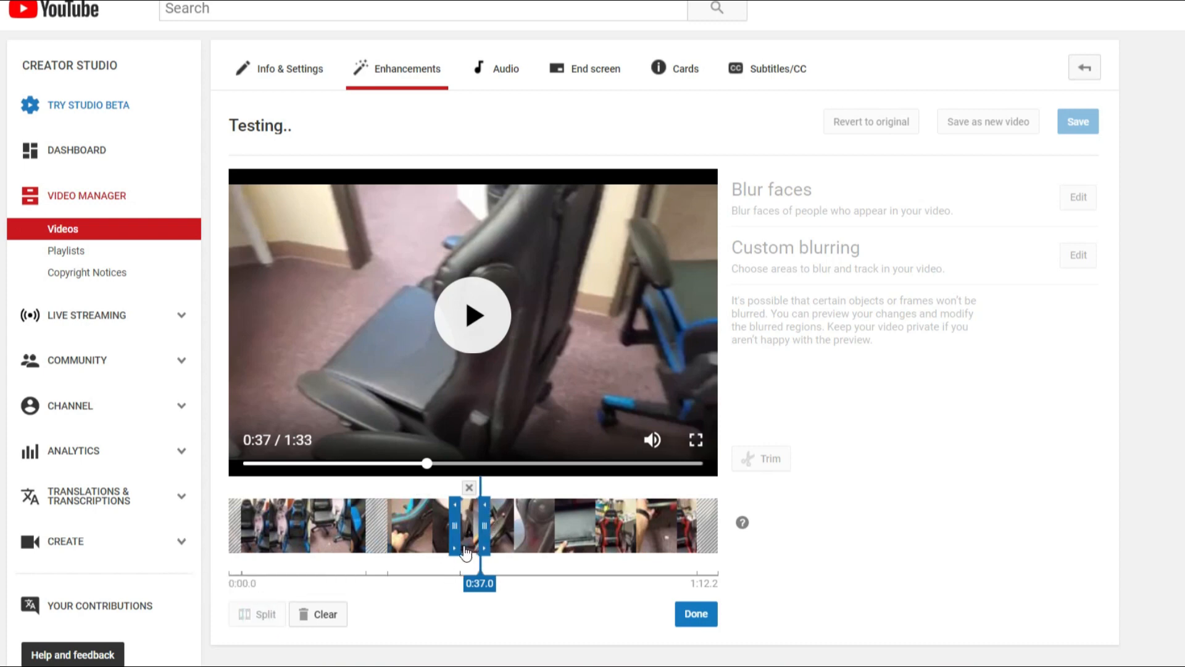
left_click(469, 488)
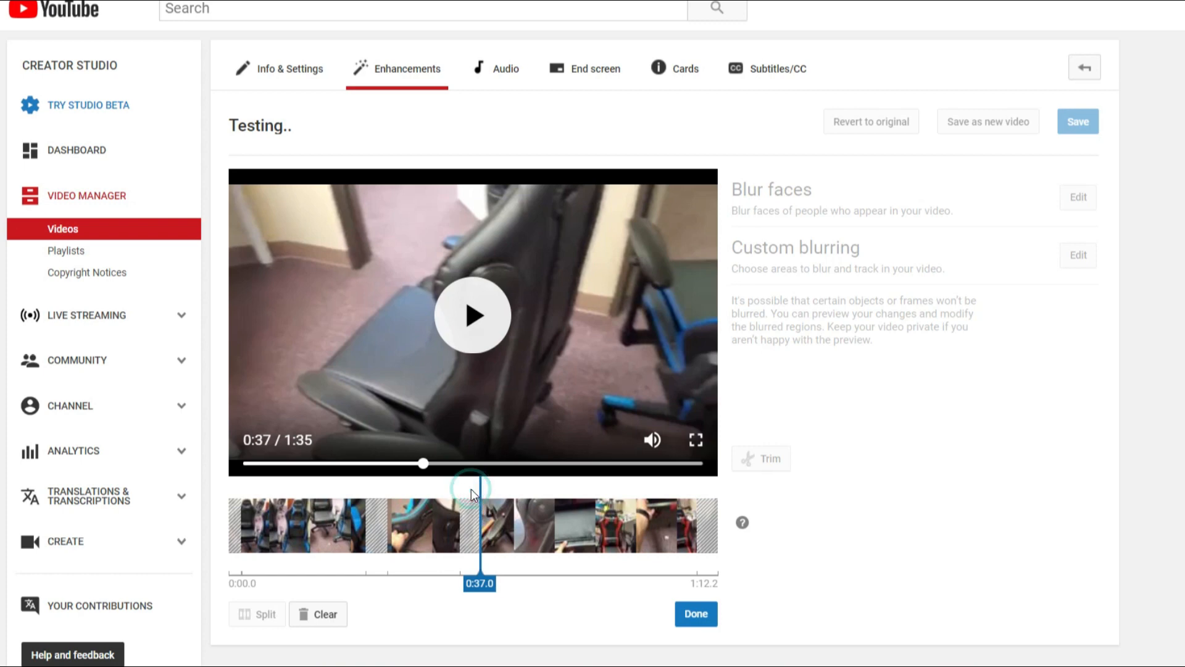
Apply the trim edits and, after a brief preview, save the edited video in place of the current version
scroll(868, 462, "down", 1)
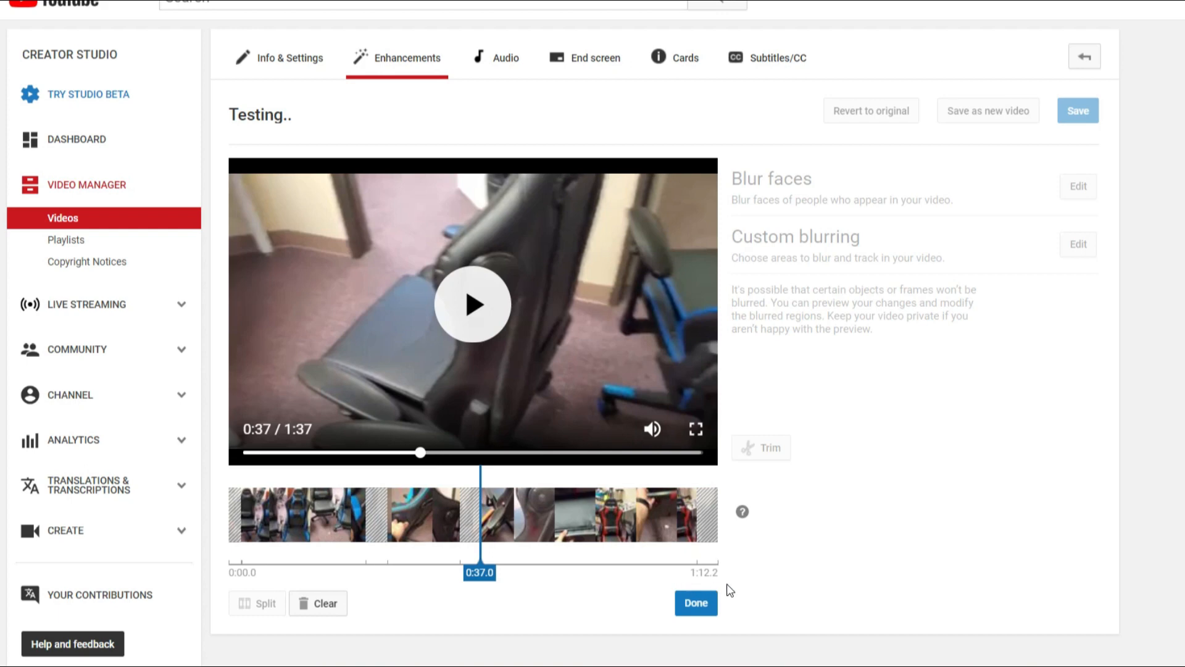
left_click(694, 615)
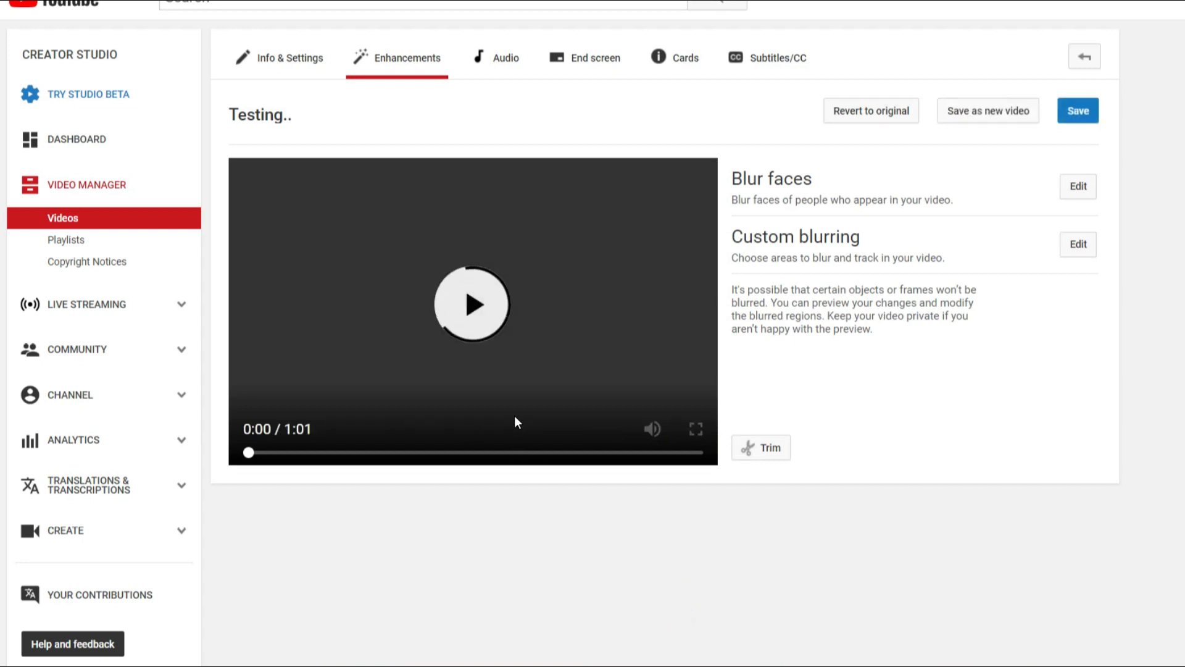
left_click(464, 319)
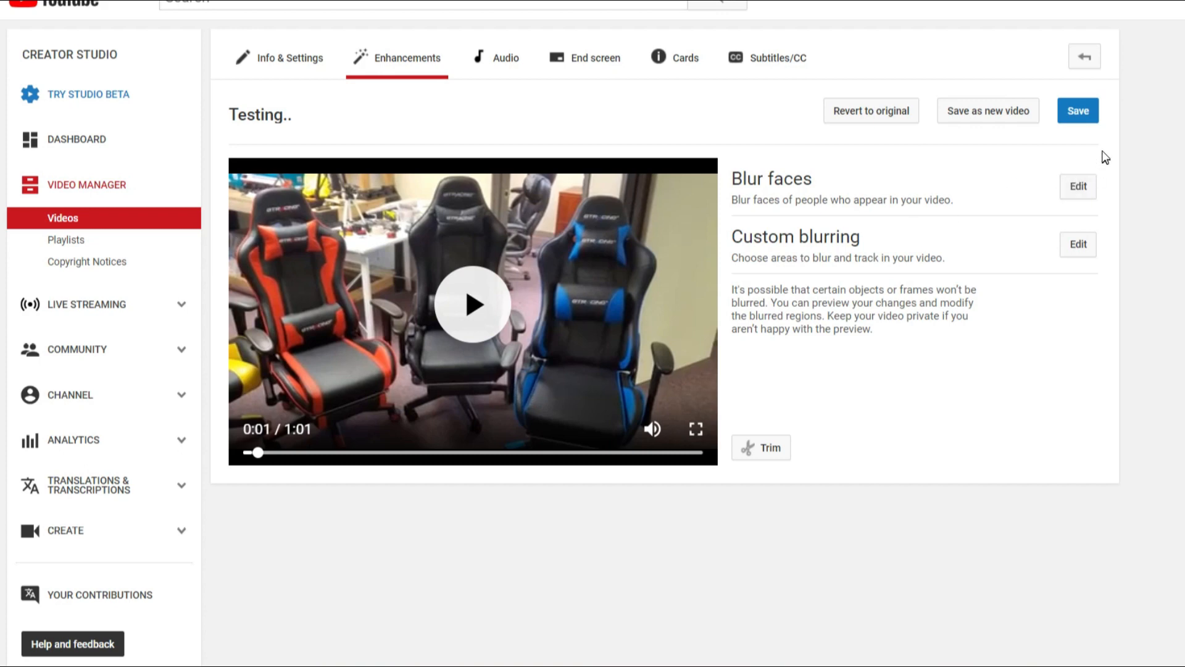
left_click(1077, 114)
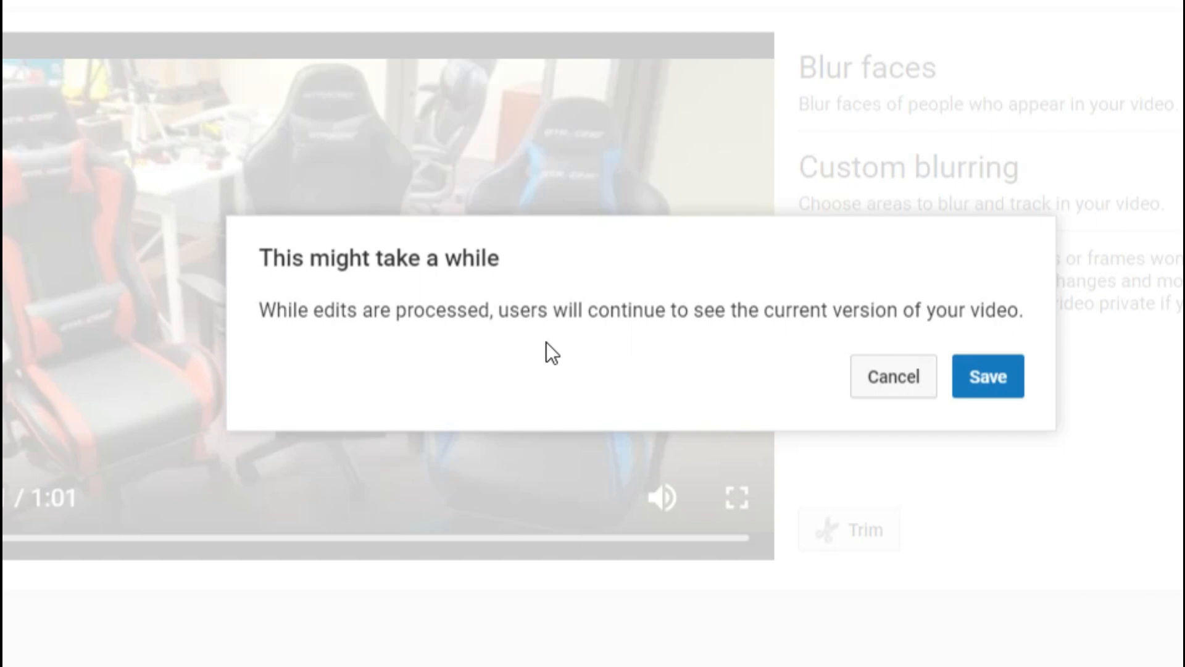
left_click(995, 389)
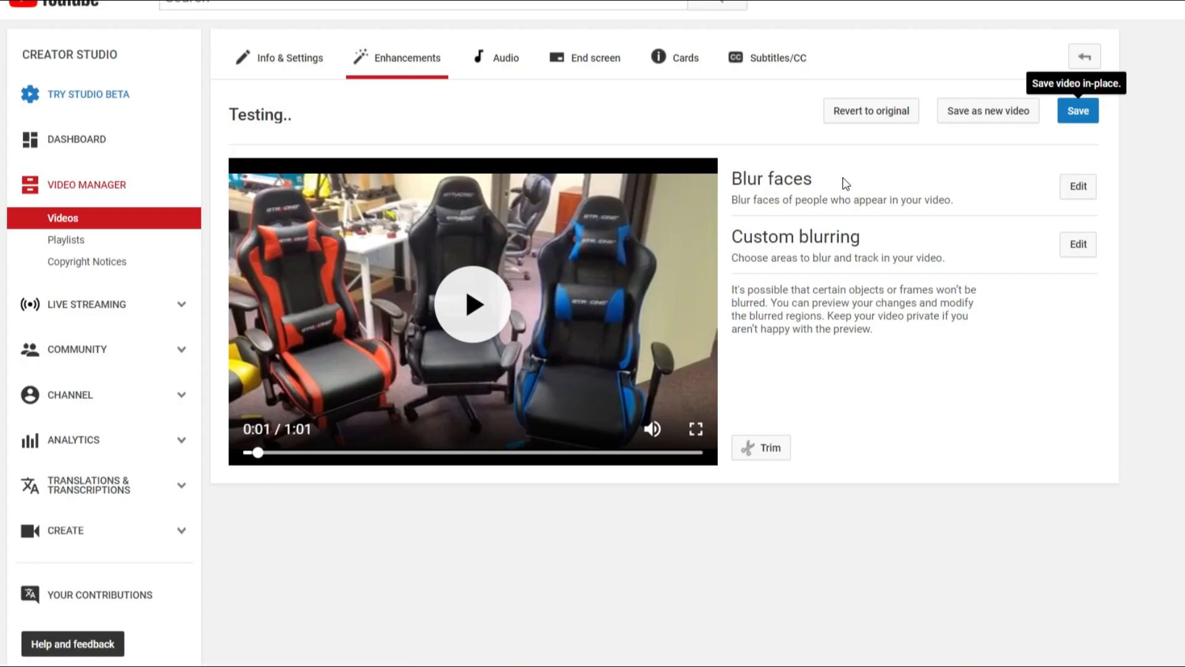
Return to the channel's uploaded videos and switch from the beta to Creator Studio Classic, skipping the feedback survey
left_click(120, 182)
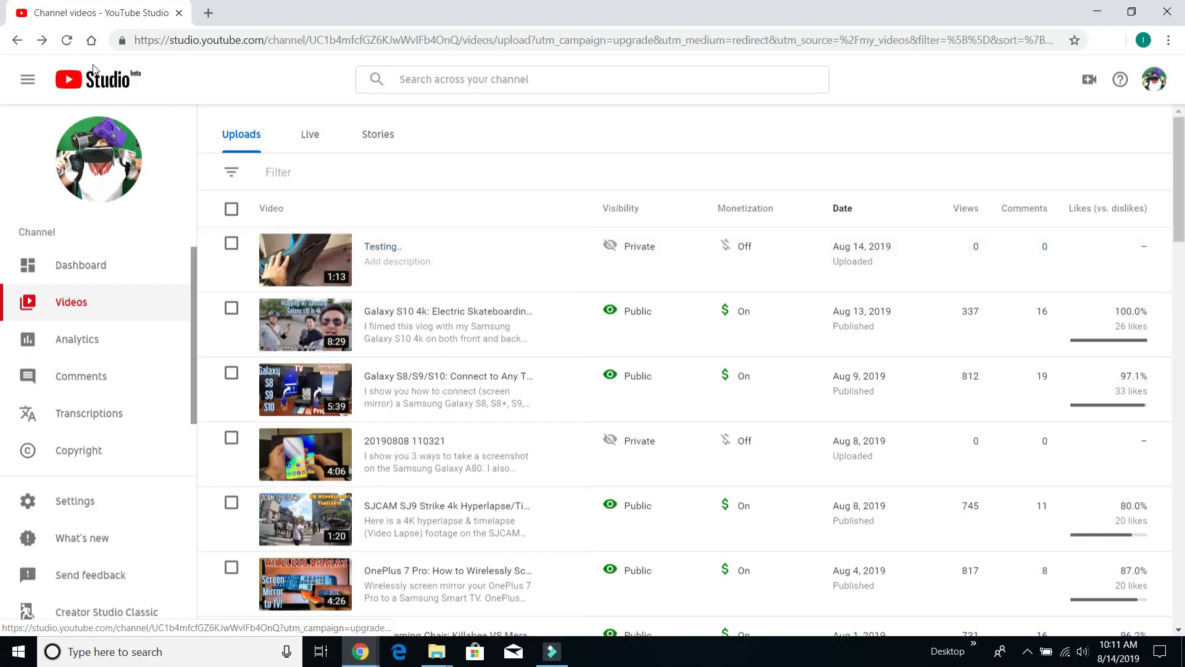
left_click(288, 272)
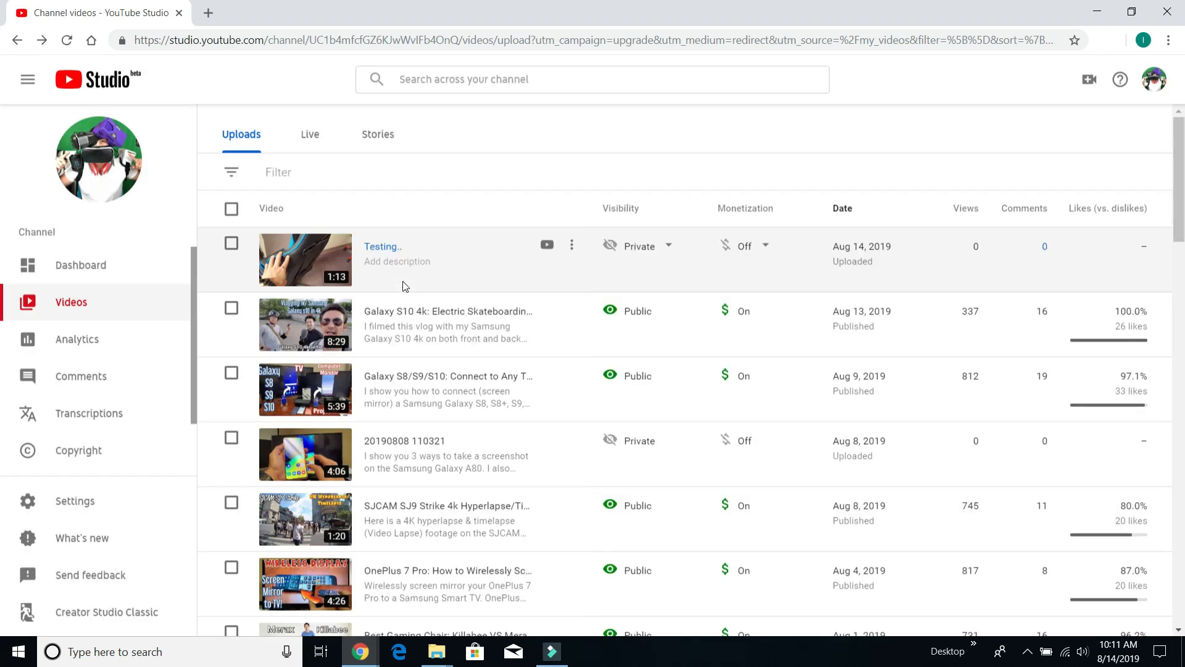
left_click(117, 614)
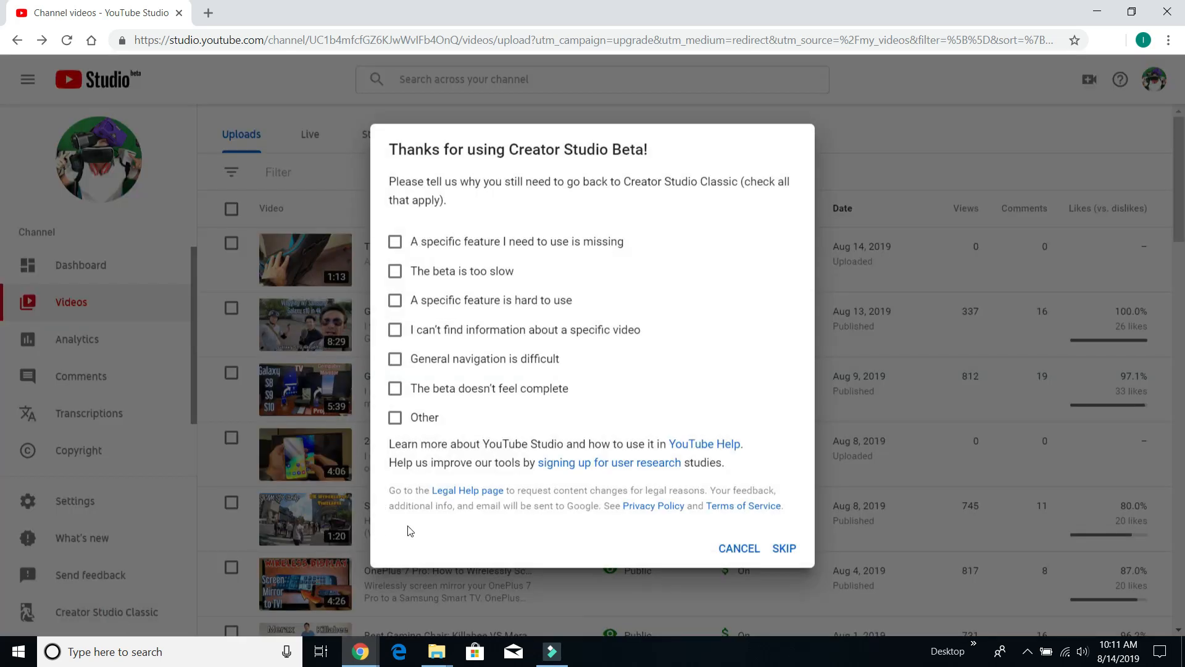
left_click(791, 550)
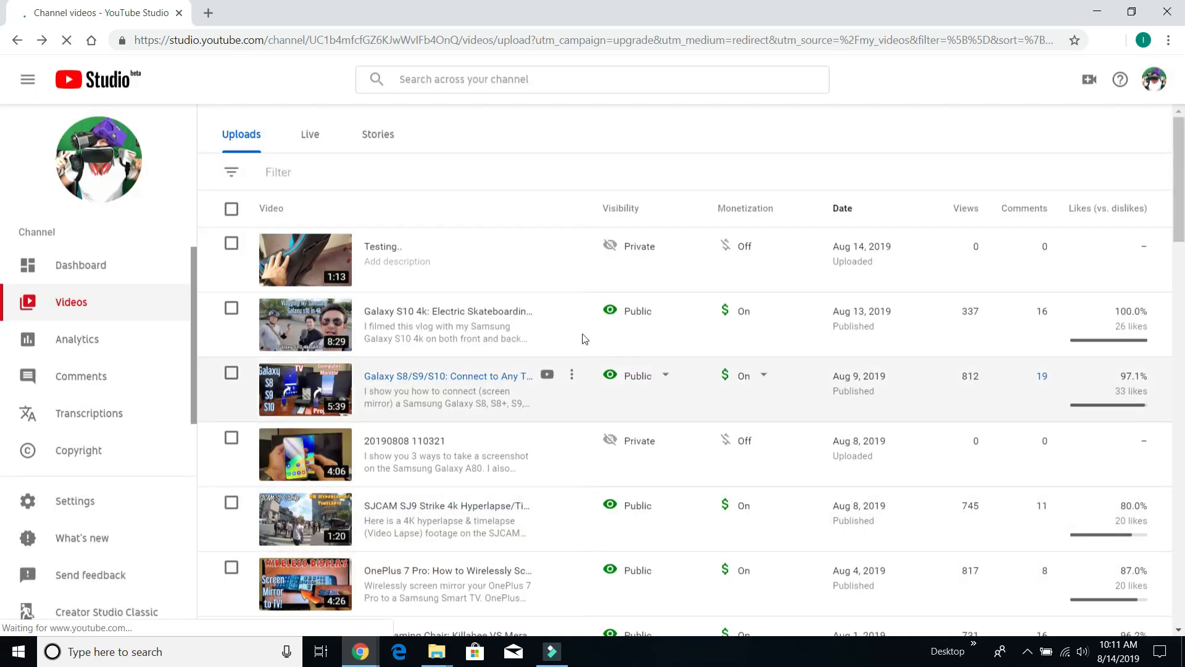